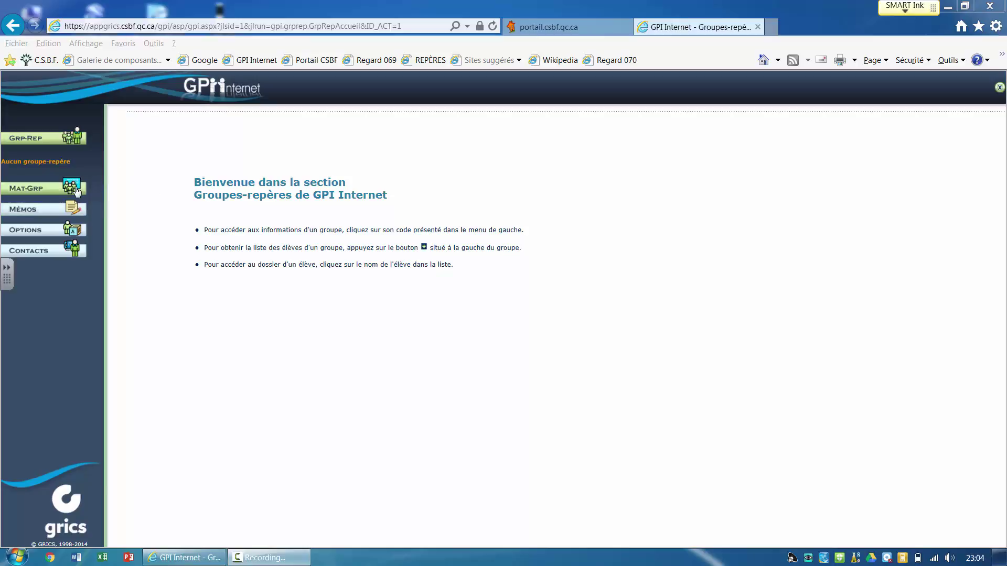
Open the work definitions (Définir les travaux) for subject-group 087304-01
click(34, 193)
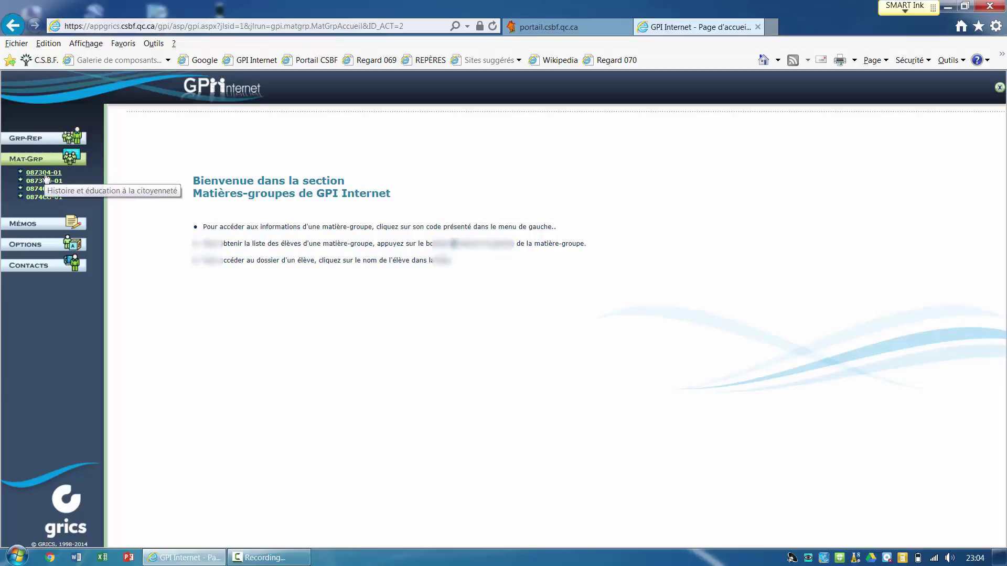
click(45, 175)
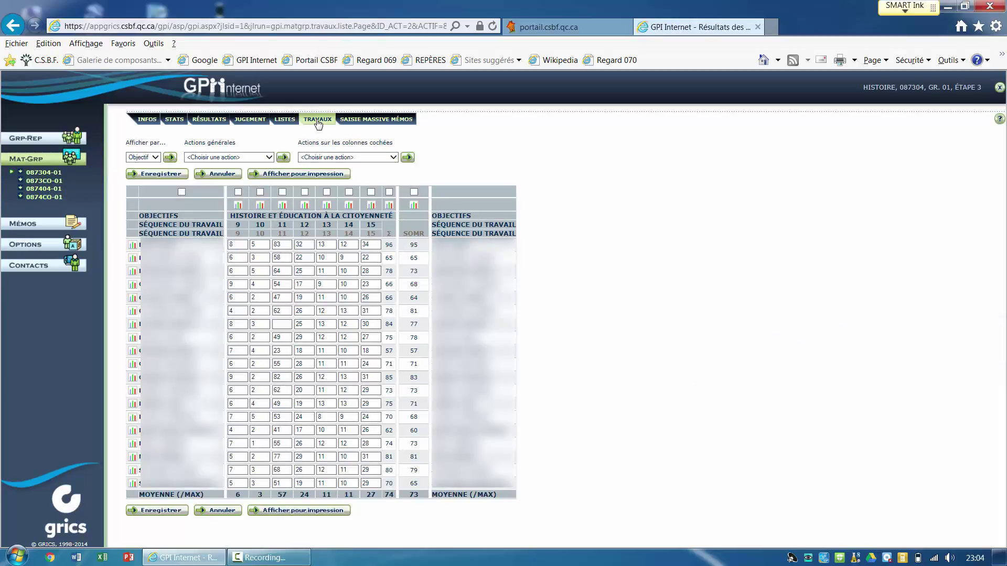
drag(184, 142, 236, 143)
click(250, 157)
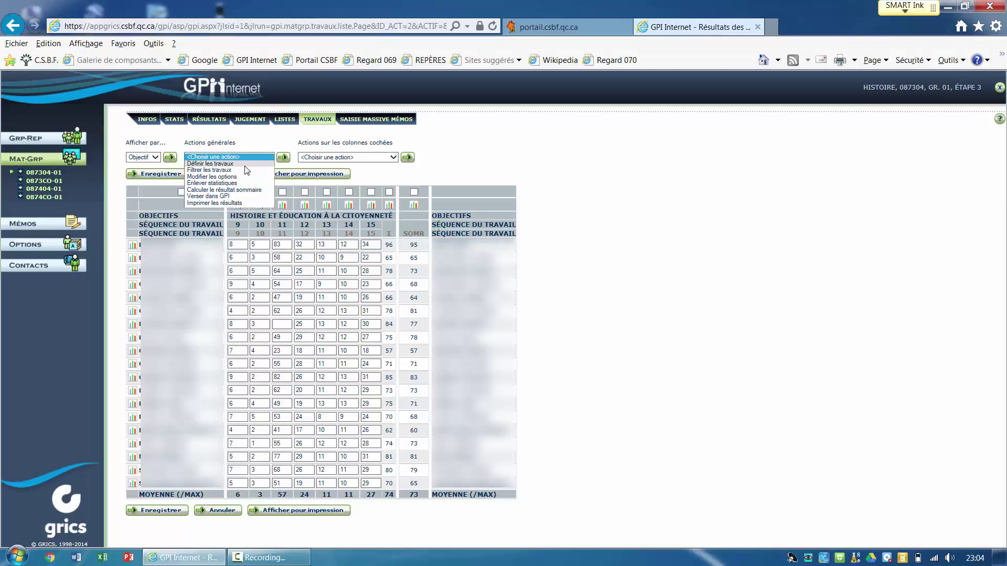
click(227, 164)
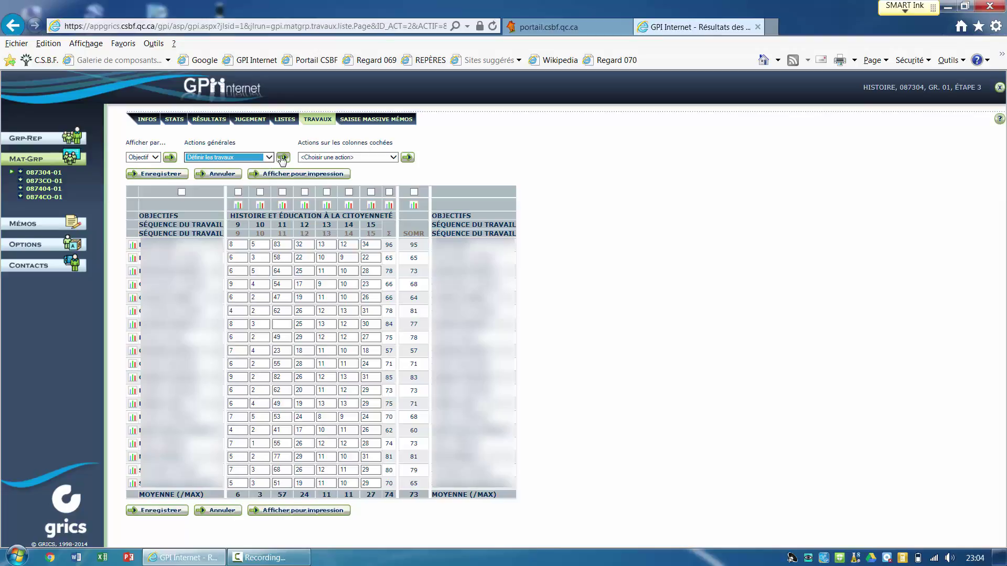
click(283, 158)
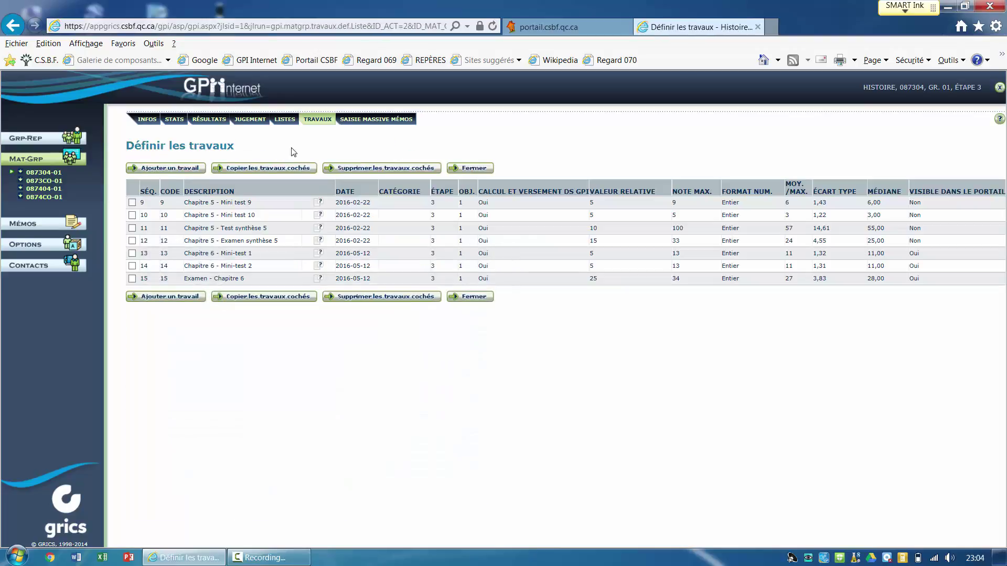
Add a new work described as "Examen synthèse" with the objective "1 Histoire et éducation à la citoyenneté"
click(191, 302)
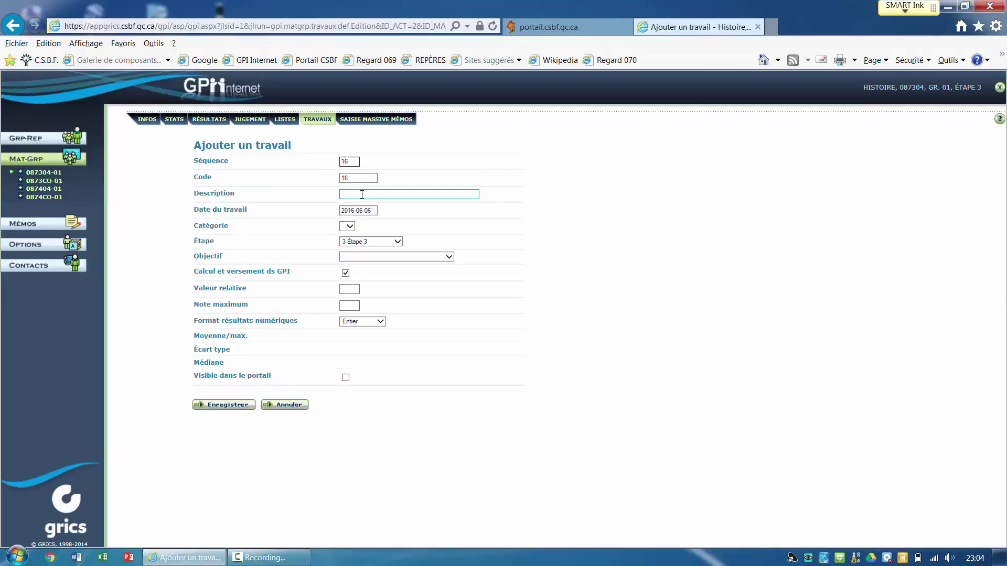
click(362, 194)
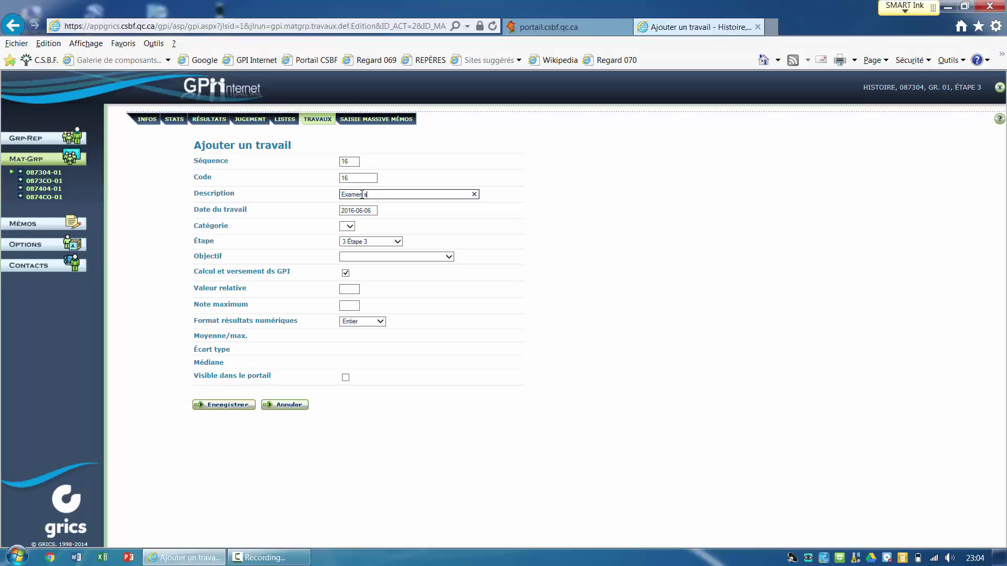
text(Examen synthèse)
click(347, 226)
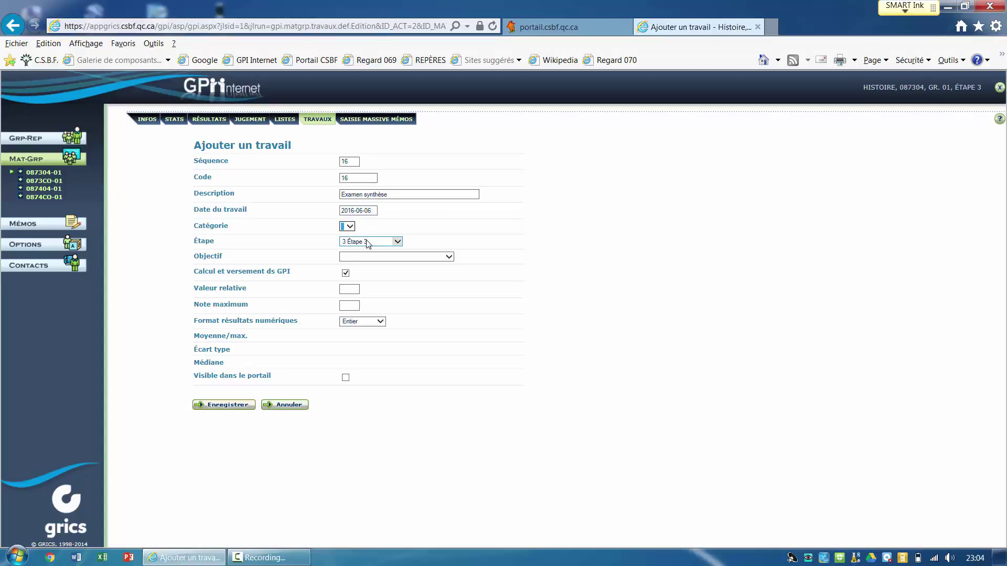
click(369, 242)
click(369, 241)
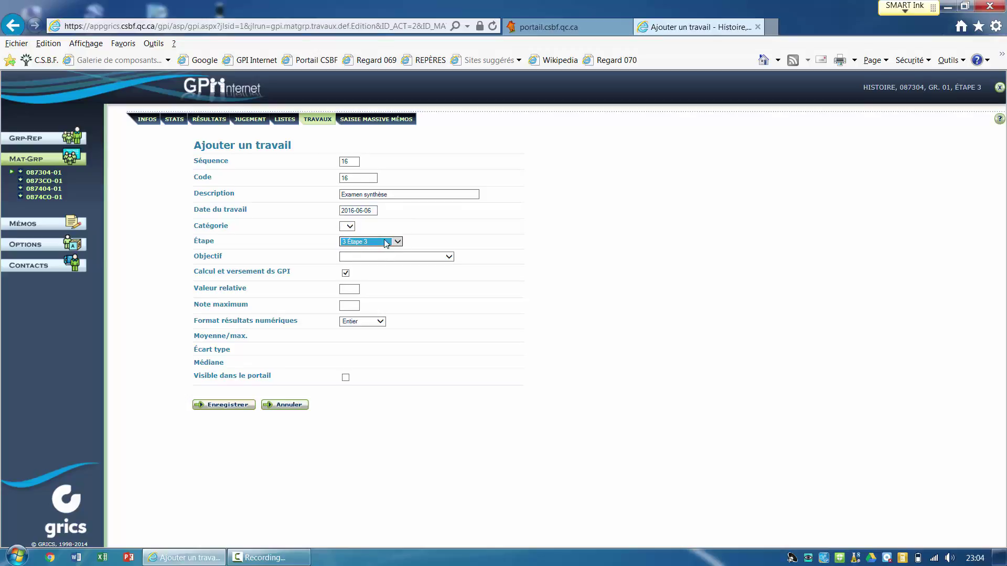
click(376, 258)
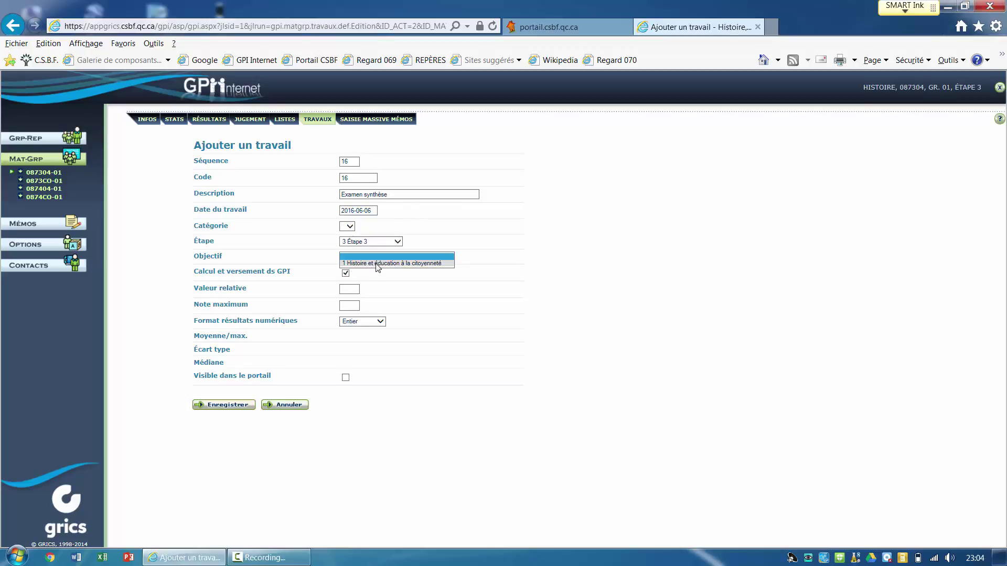
click(377, 264)
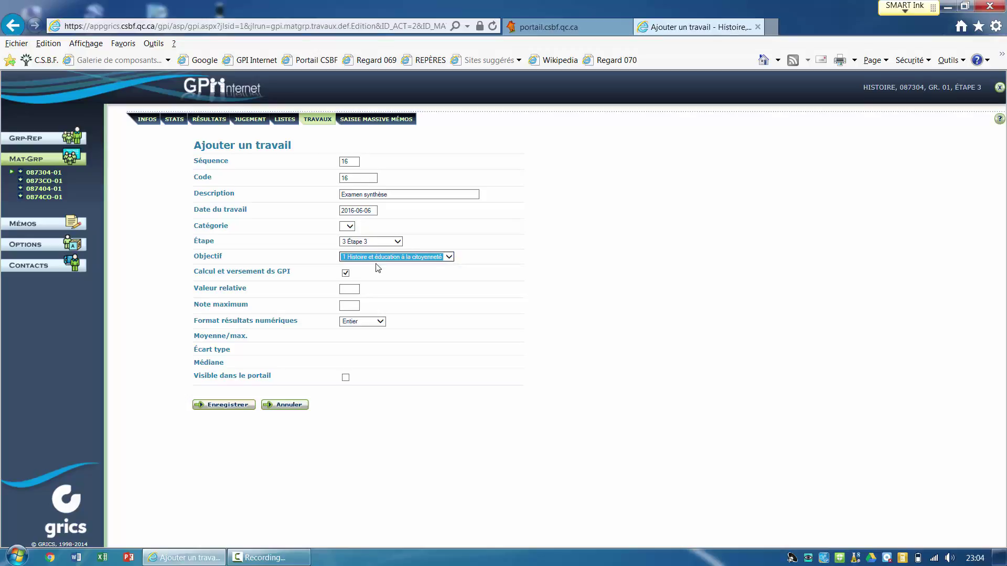
Set the new work's relative value to 25 and its maximum mark to 50
click(351, 290)
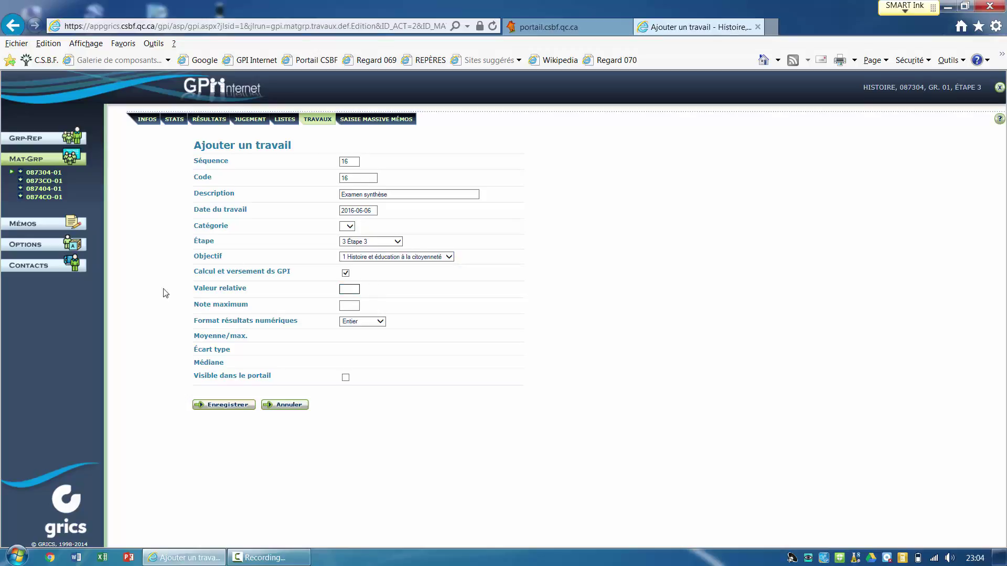
click(352, 288)
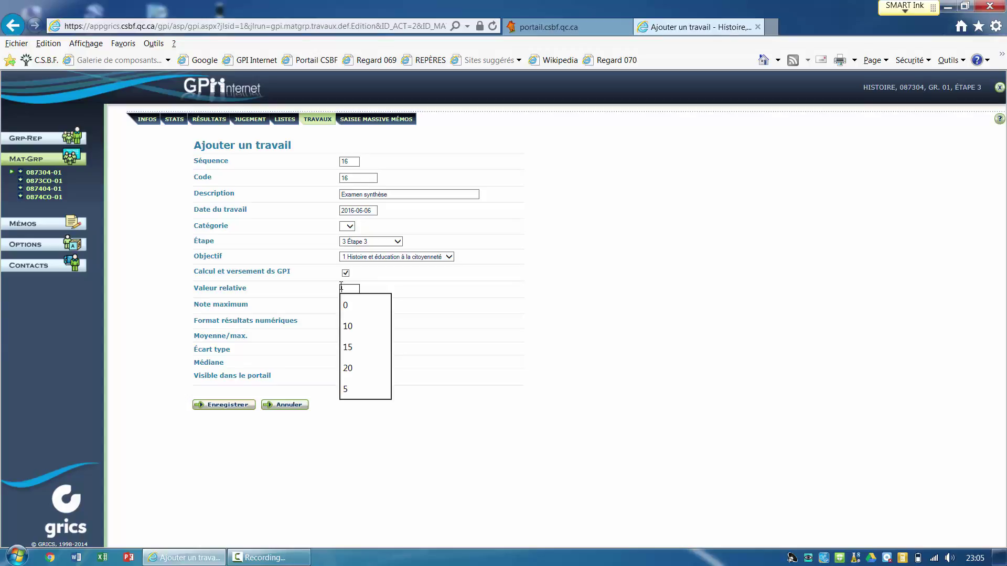
text(25)
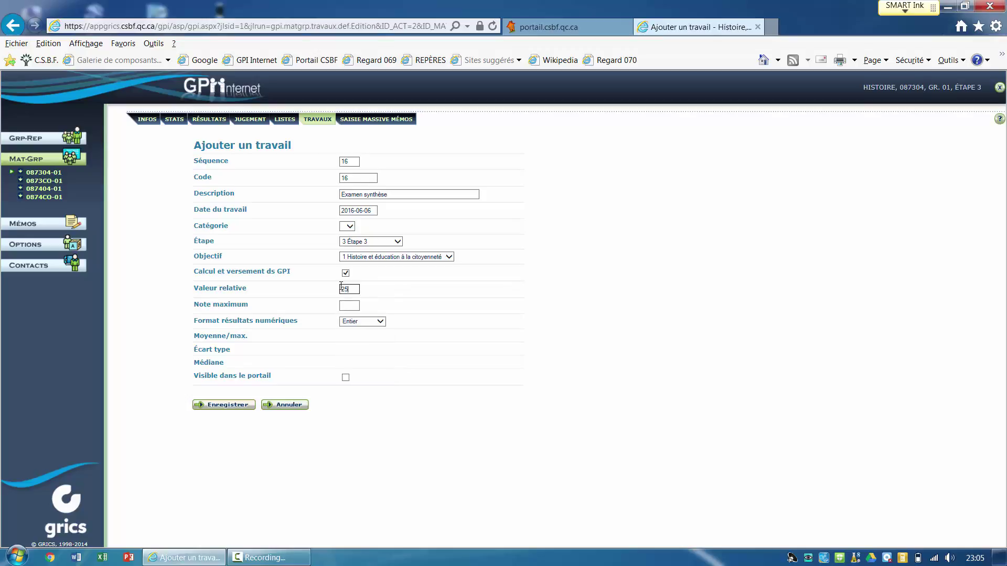
click(356, 305)
text(50)
Set the numeric result format to 1 décimale, make the work visible in the portal and save it
click(356, 322)
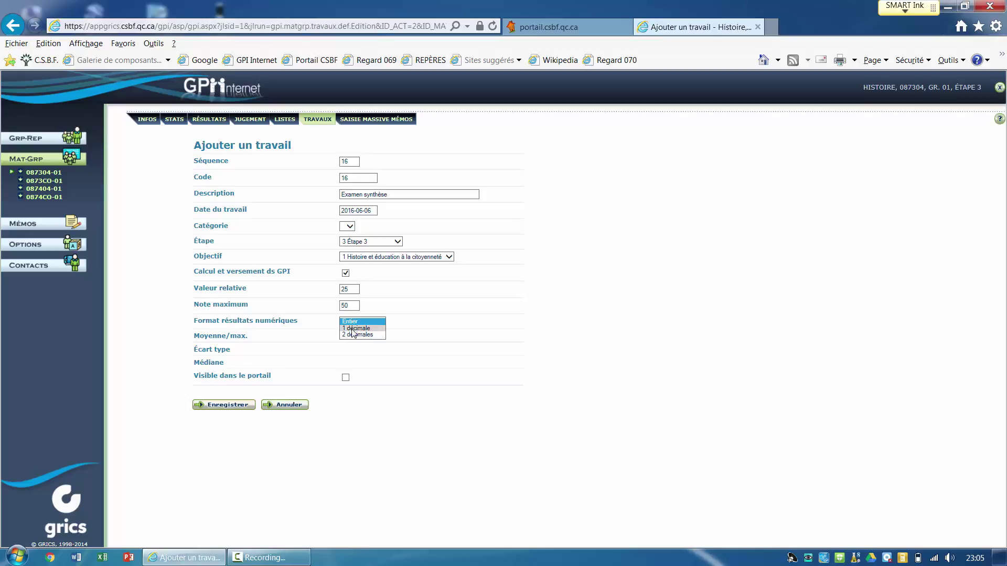
click(352, 329)
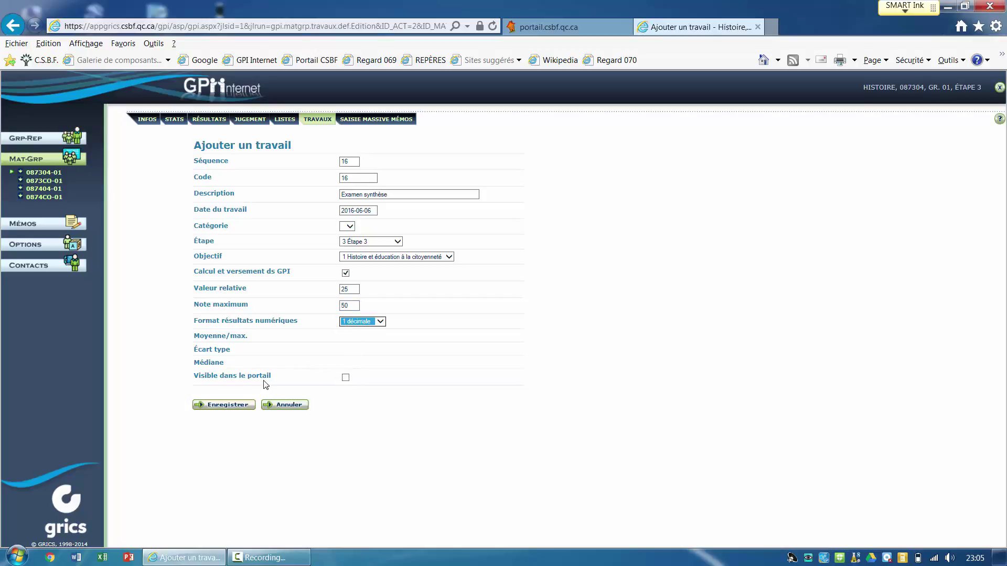
click(346, 377)
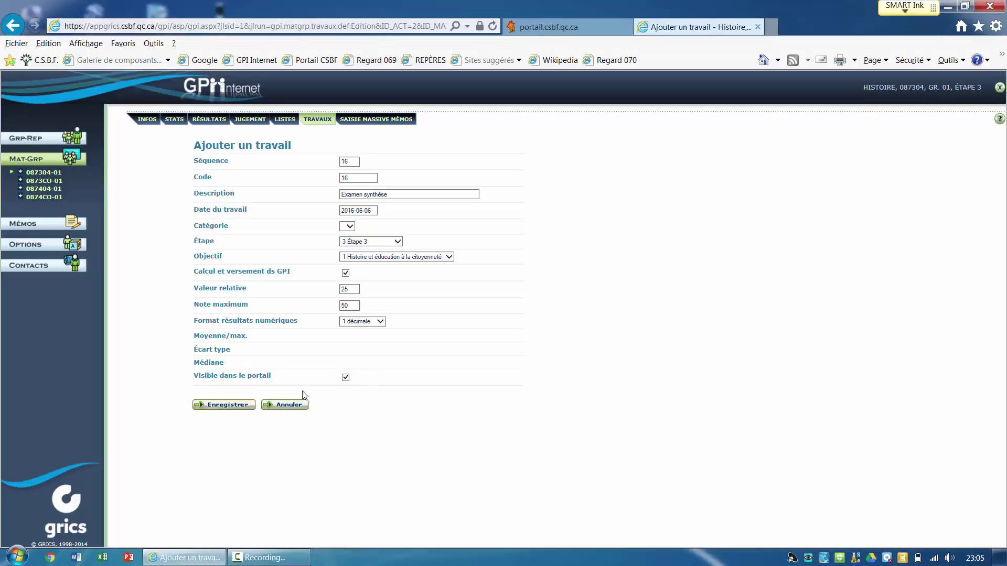
click(243, 406)
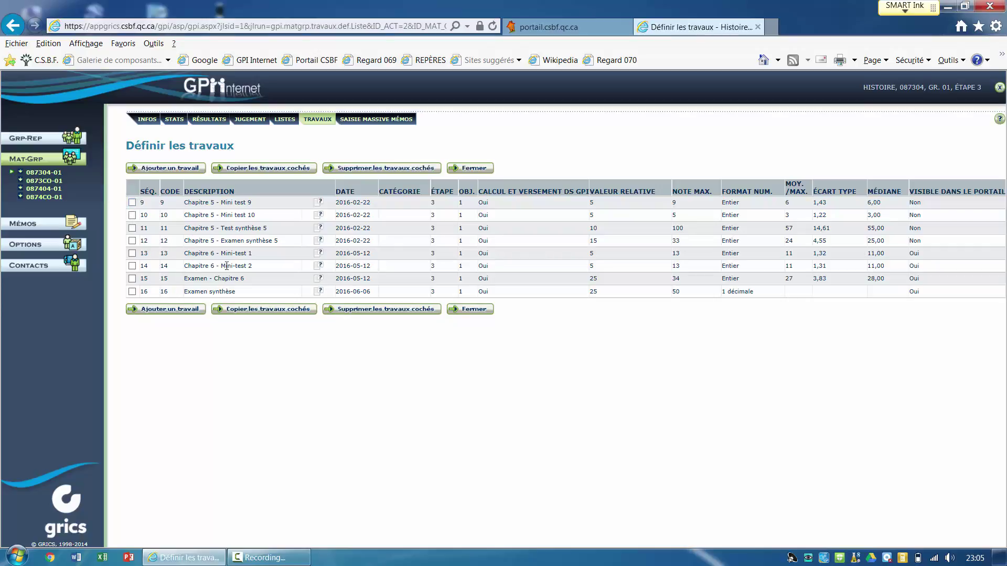
click(133, 292)
click(287, 310)
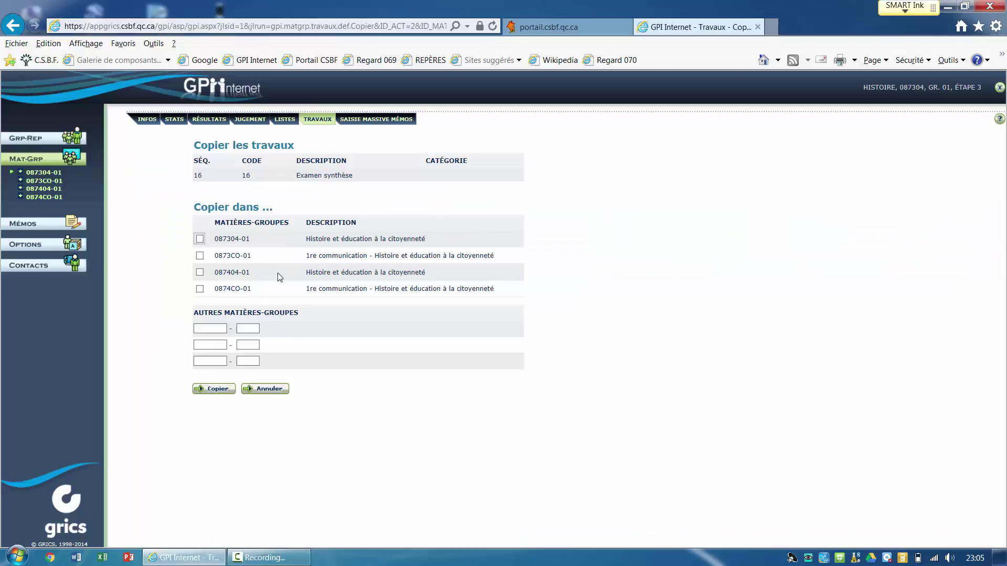
click(200, 273)
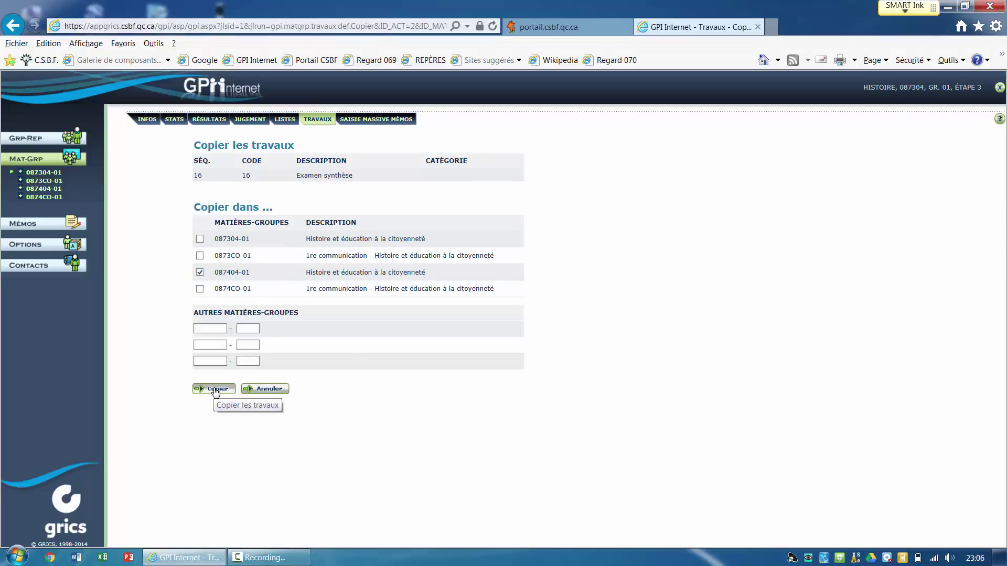
click(275, 390)
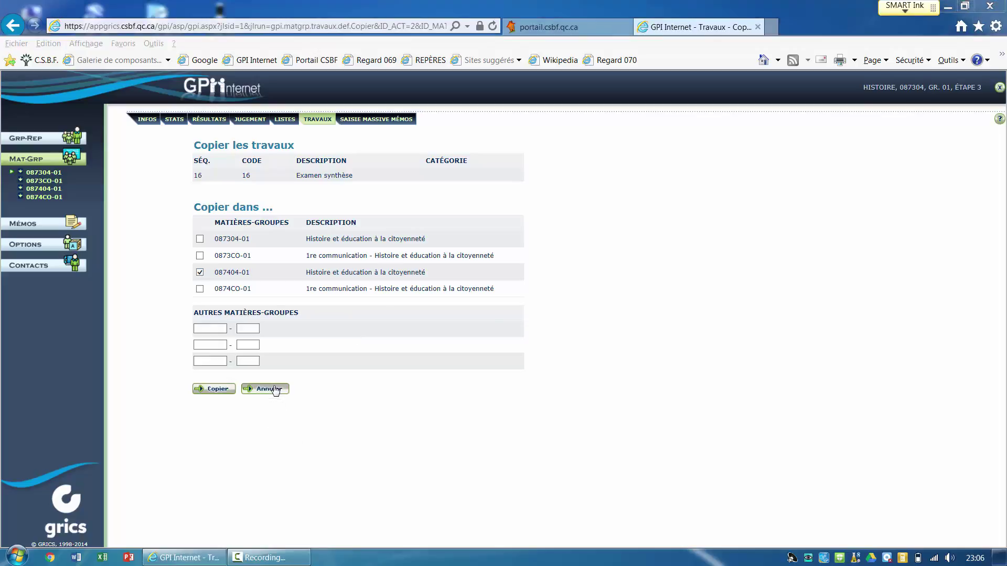
click(521, 330)
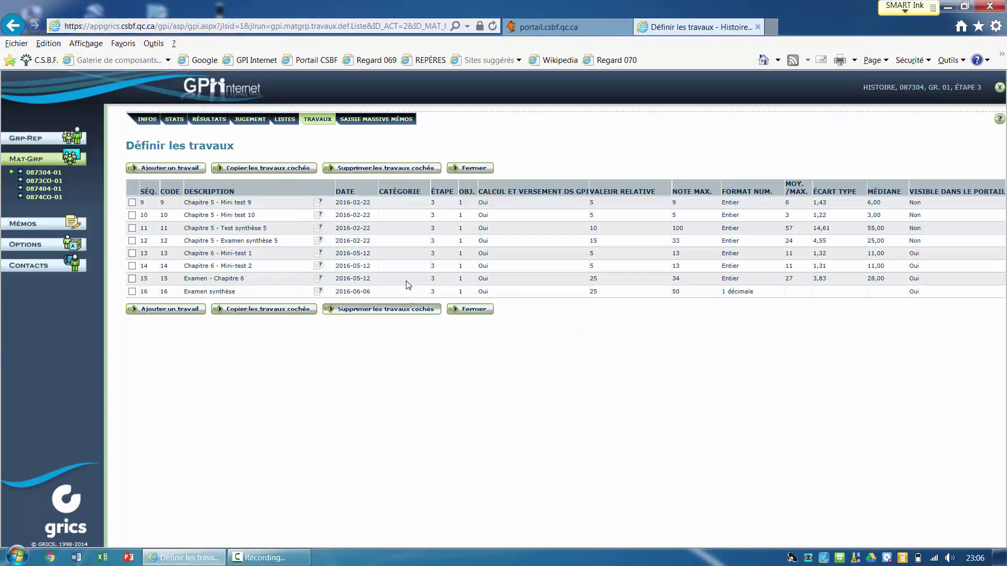
Return to the group's results grid and place the cursor in the first student's result field for work 16
click(317, 120)
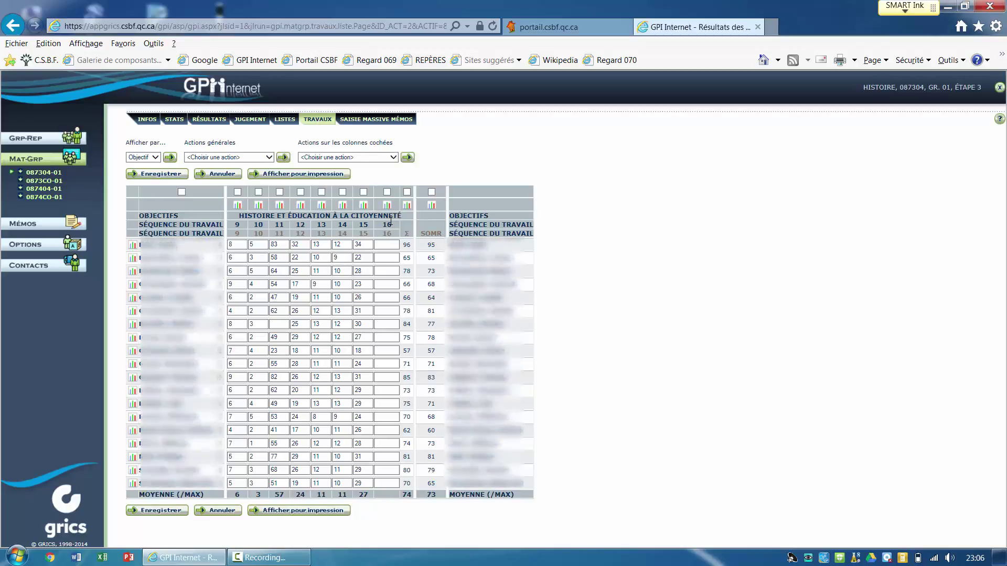
click(393, 246)
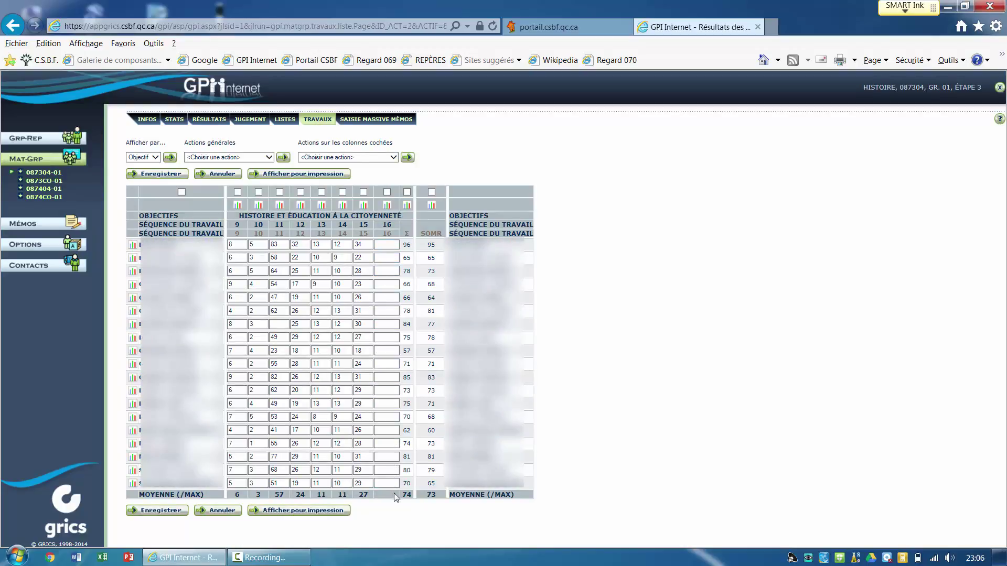
click(394, 245)
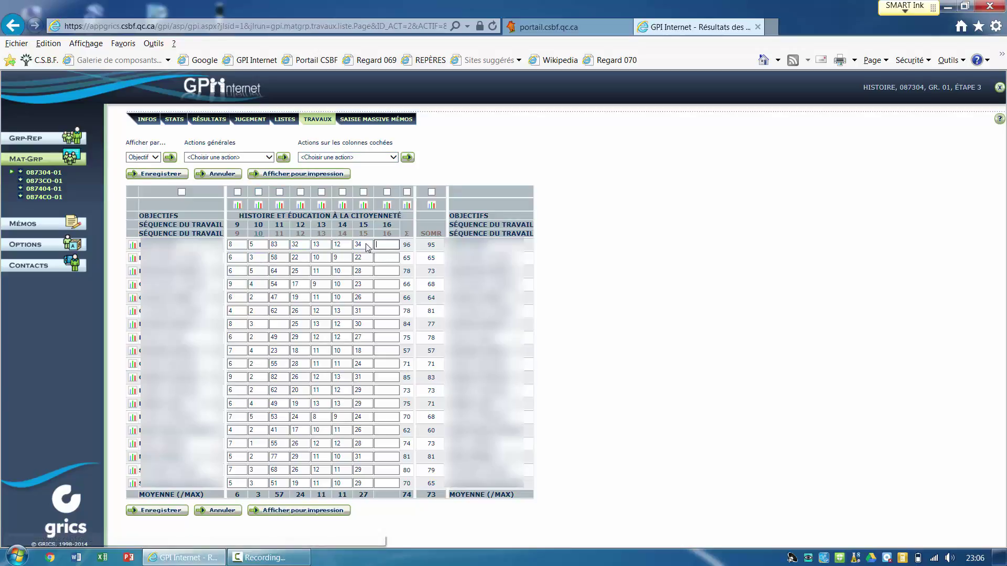
Choose "Verser dans GPI" as the general action for the results grid without running it
click(231, 158)
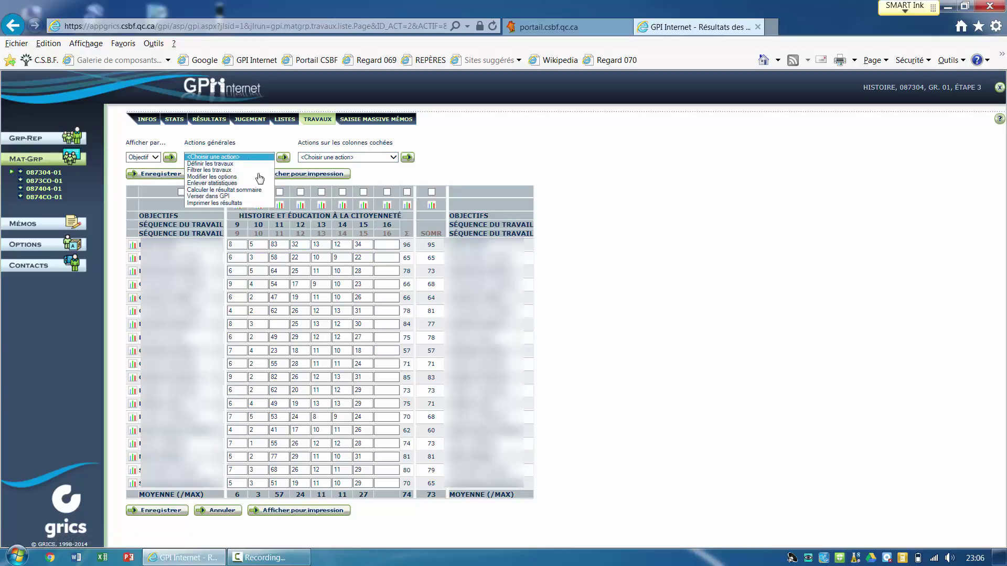
click(229, 196)
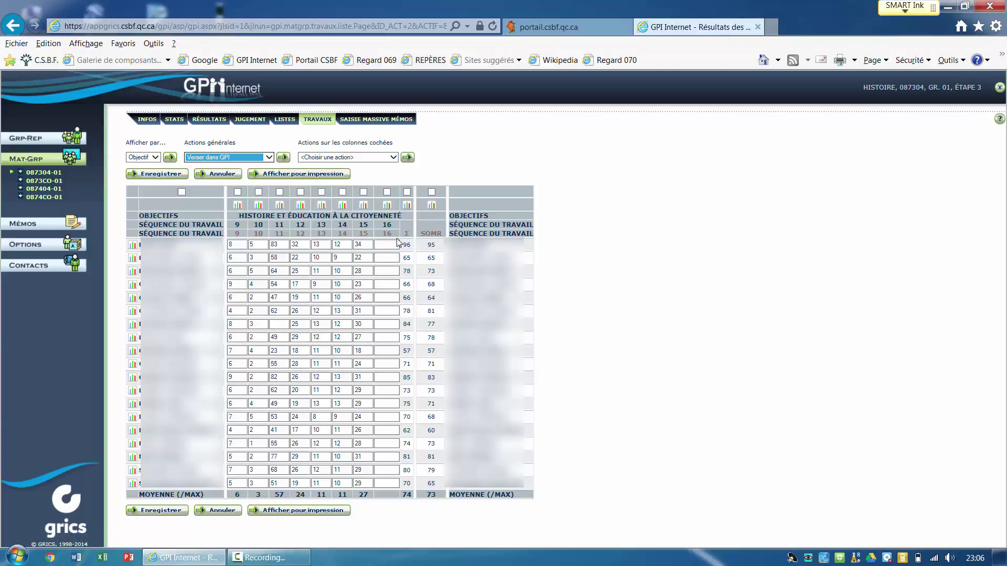
click(267, 157)
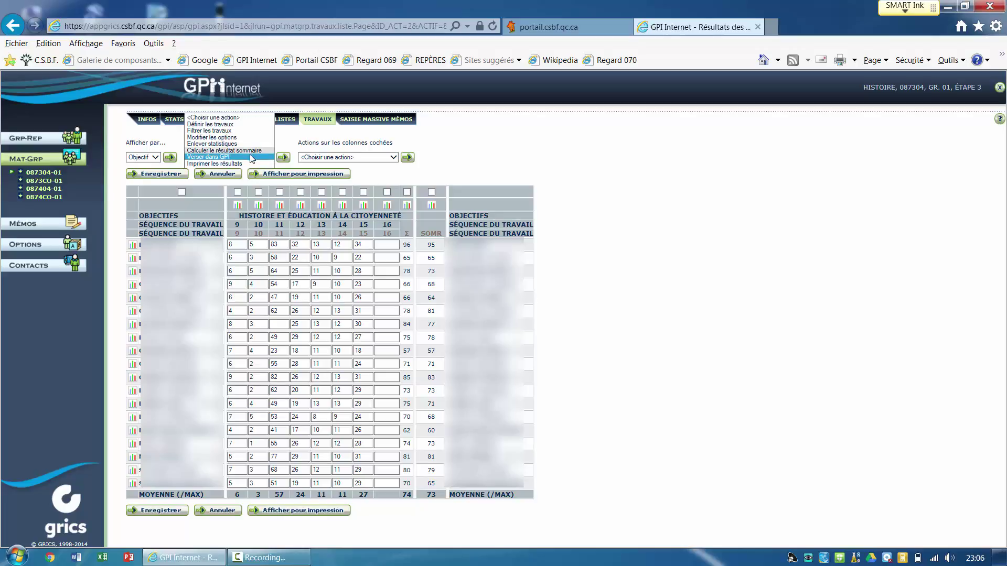
click(251, 158)
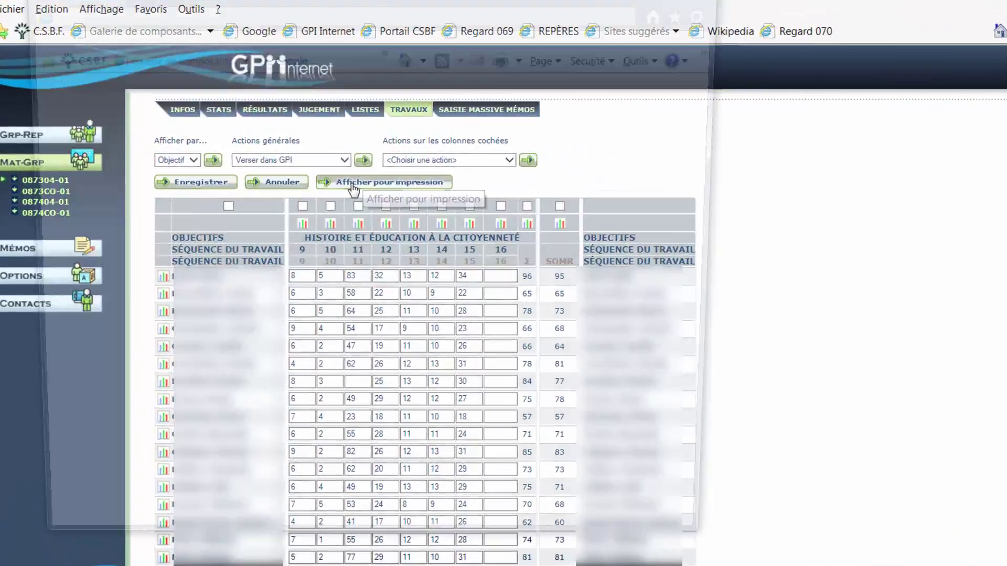
Display the printable version of the group's results with students identified by "Nom, prénom"
click(353, 183)
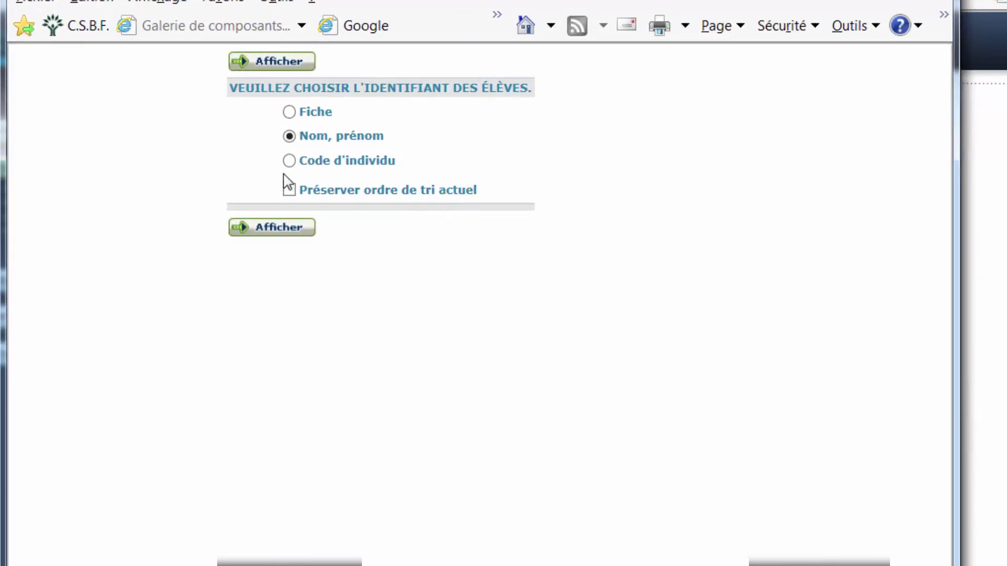
drag(299, 136, 385, 137)
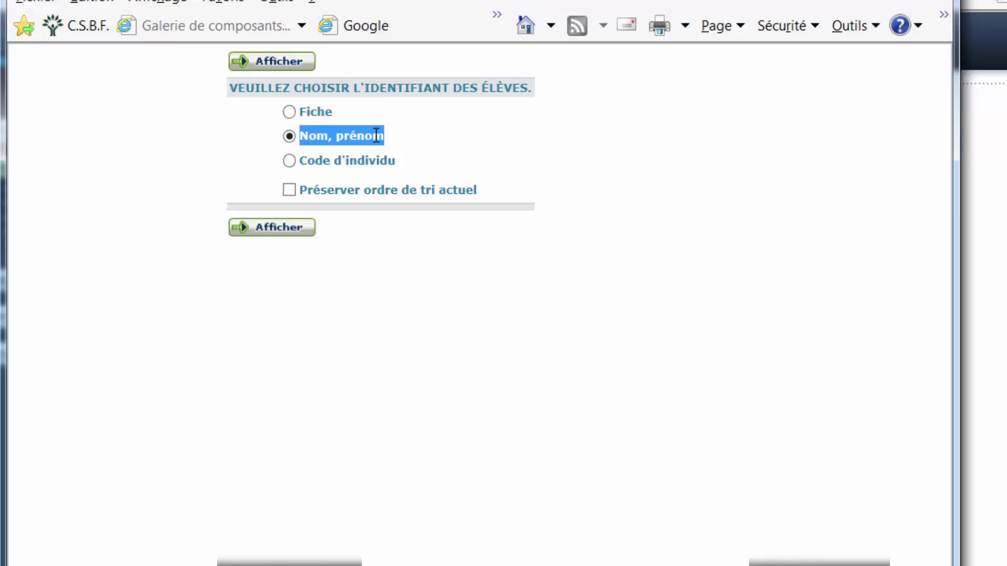
click(276, 231)
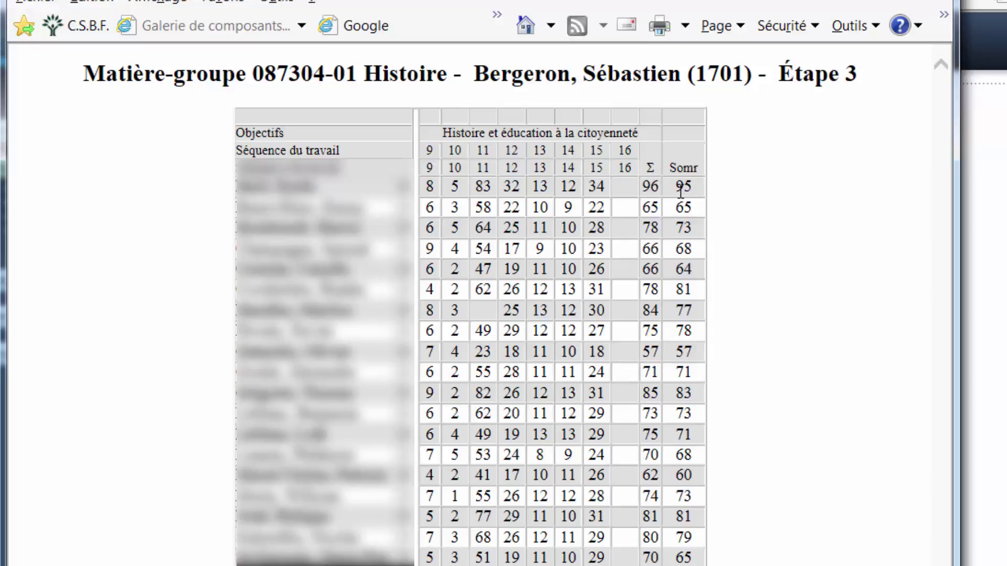
right_click(716, 201)
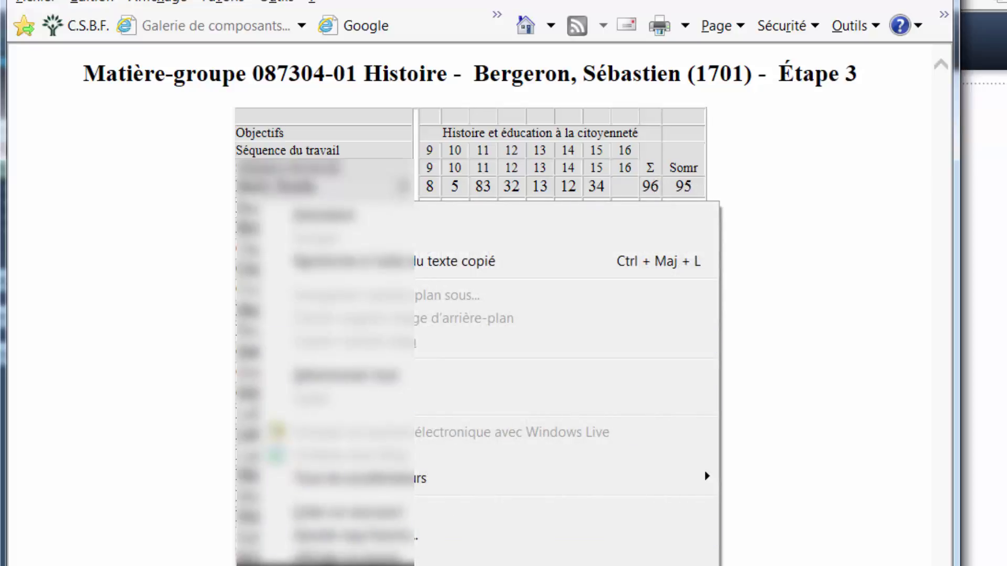
key(i)
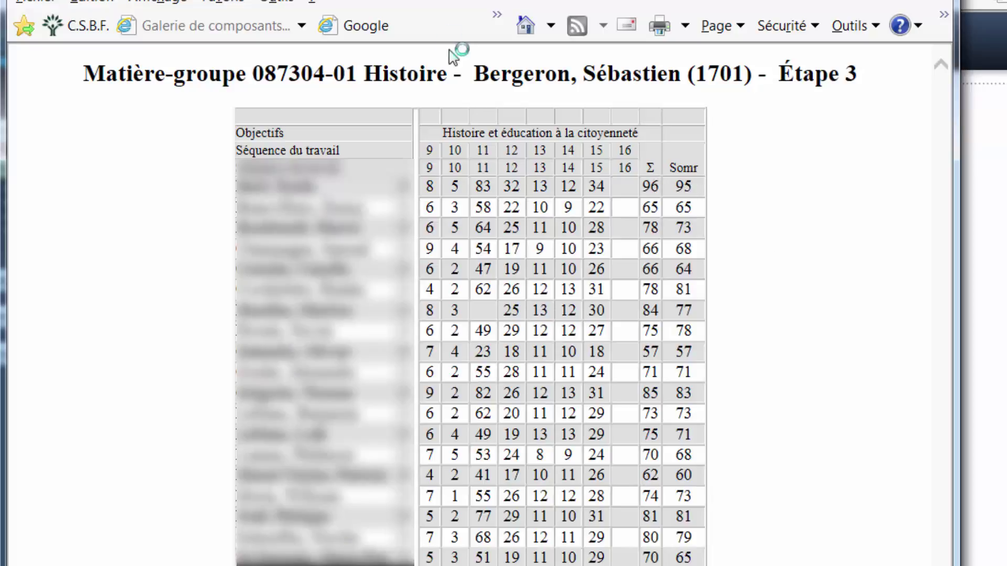
key(Escape)
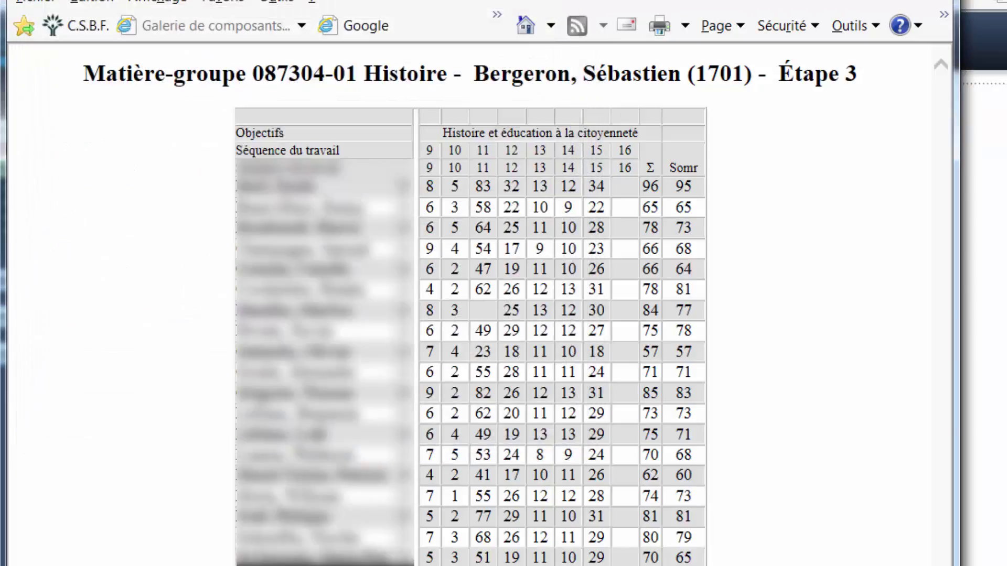